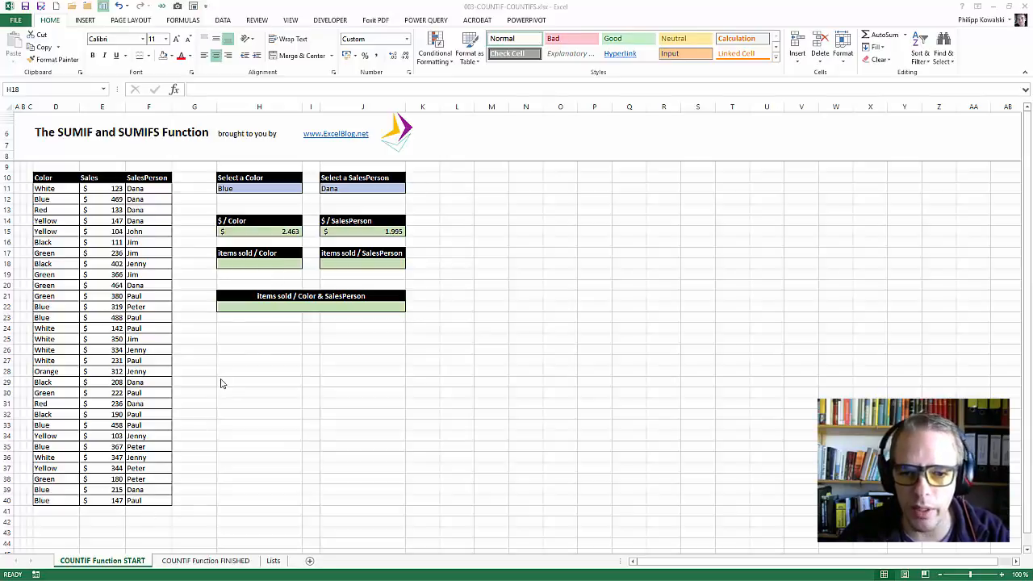
Enter =COUNTIF($D$11:$D$40;selColor) in cell H18 to count the items sold for the selected color.
left_click(250, 264)
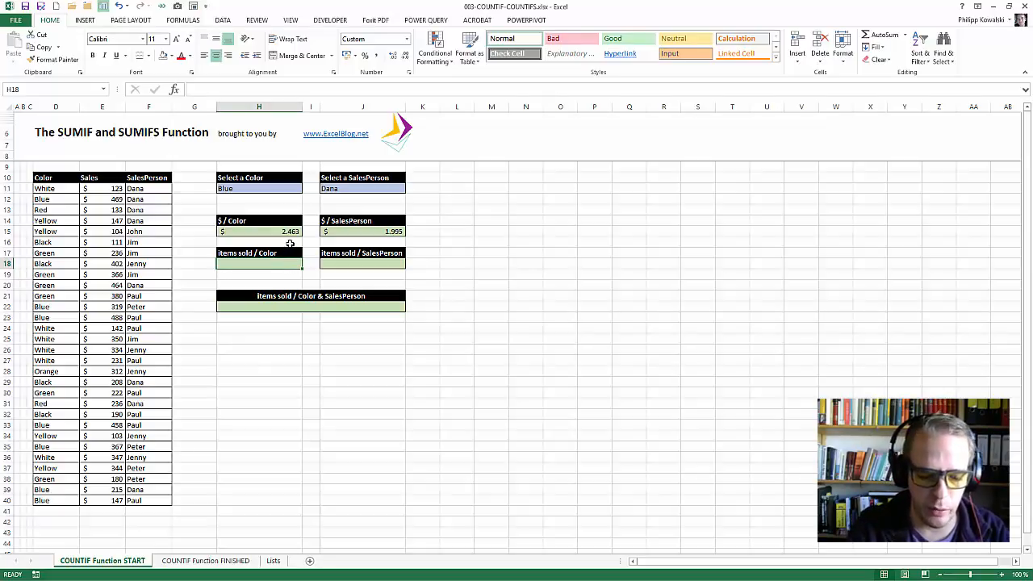
type("=count")
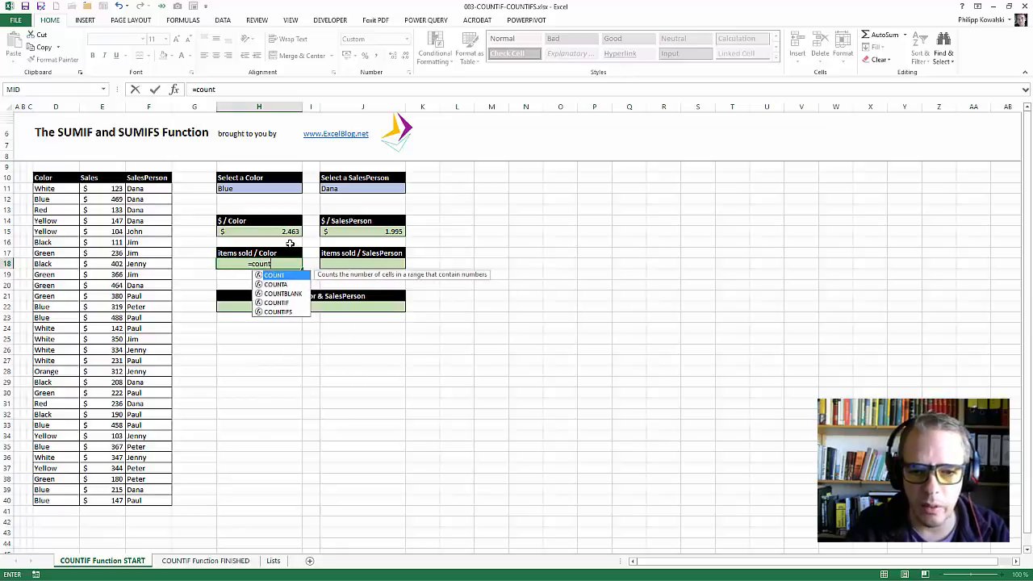
type("if")
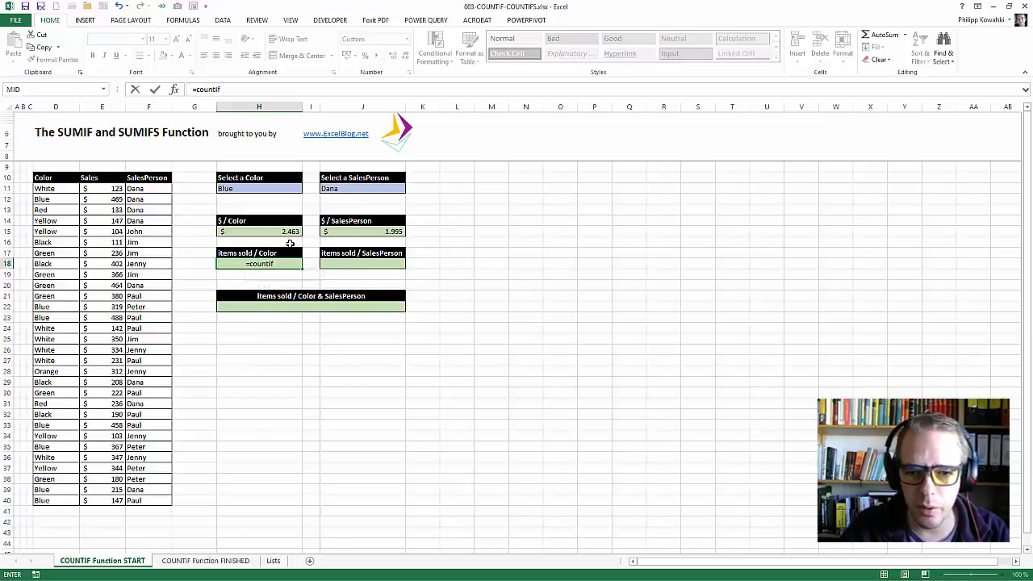
type("(")
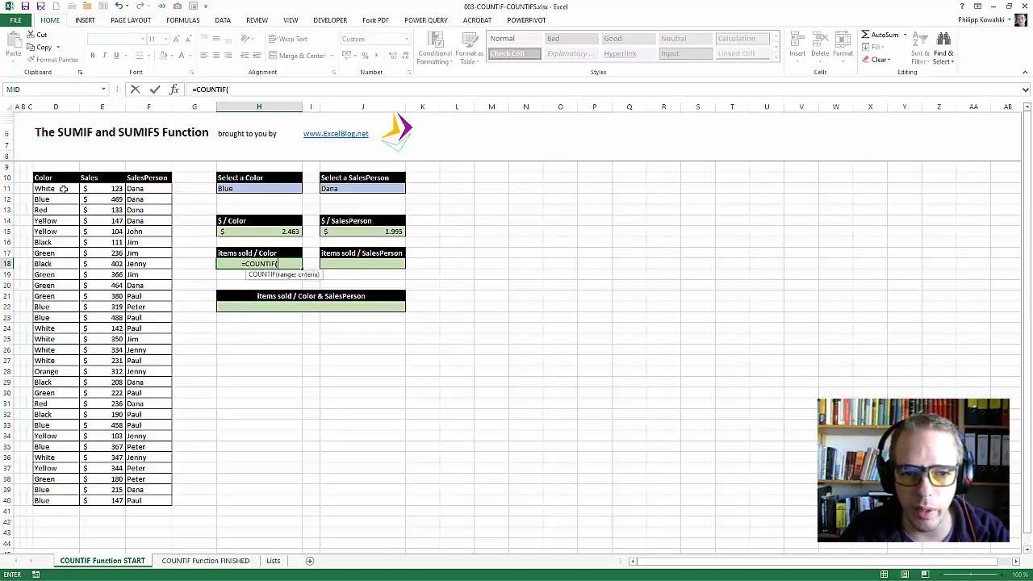
left_click_drag(67, 186, 66, 502)
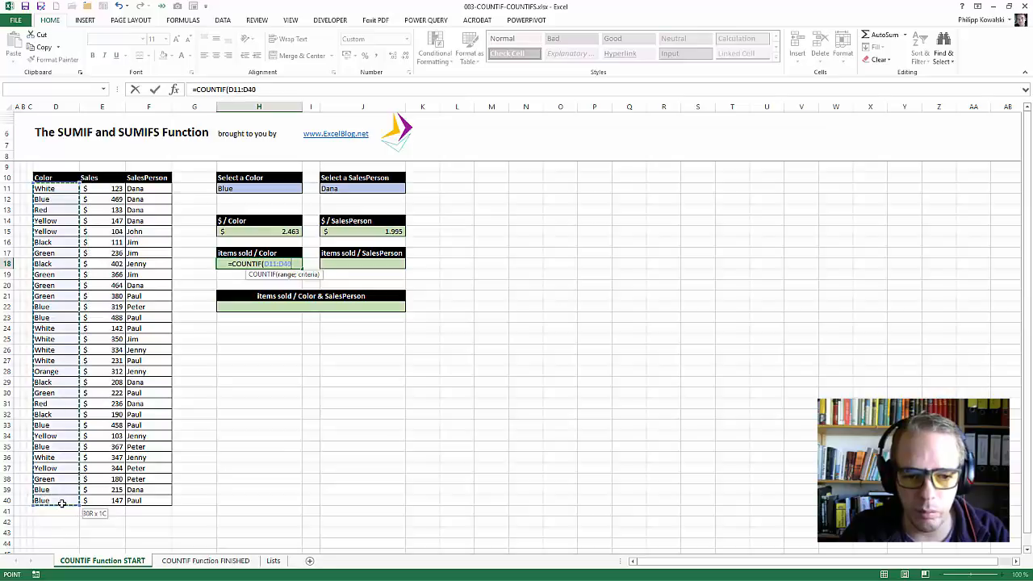
key("F4")
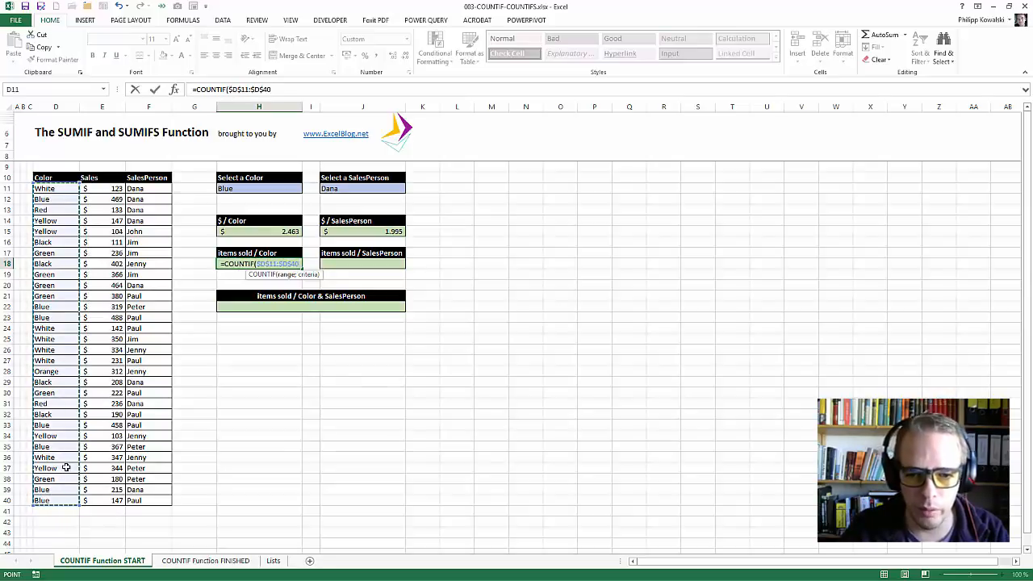
type(";")
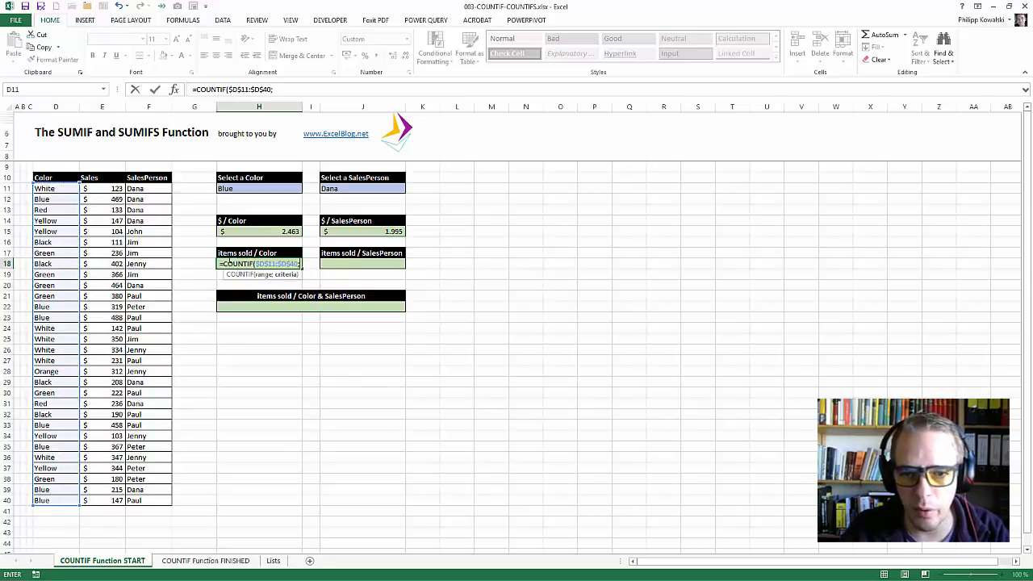
left_click(236, 190)
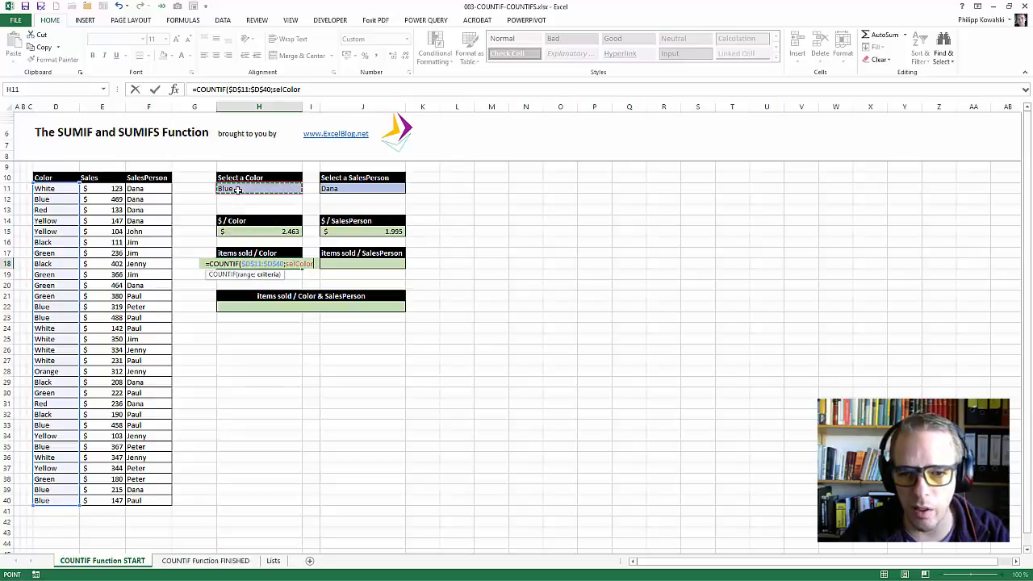
type(")")
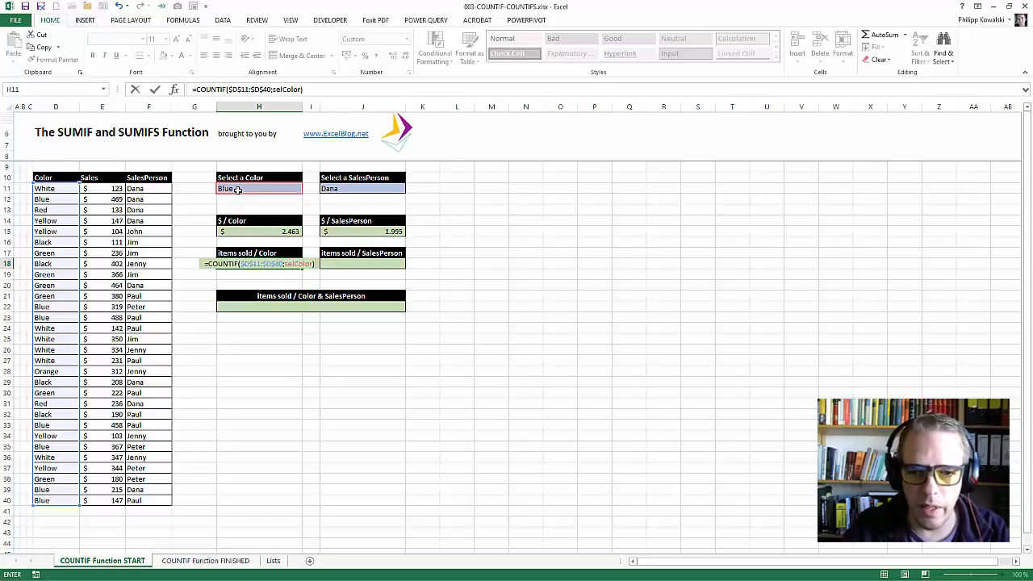
key("Return")
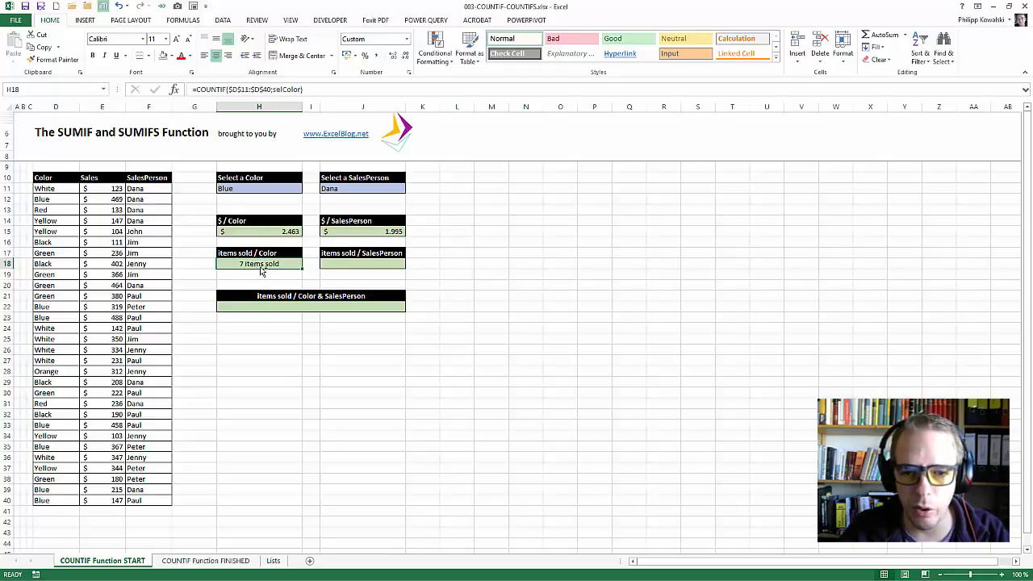
Inspect the custom number format of the items sold per color result in cell H18.
key("ctrl+1")
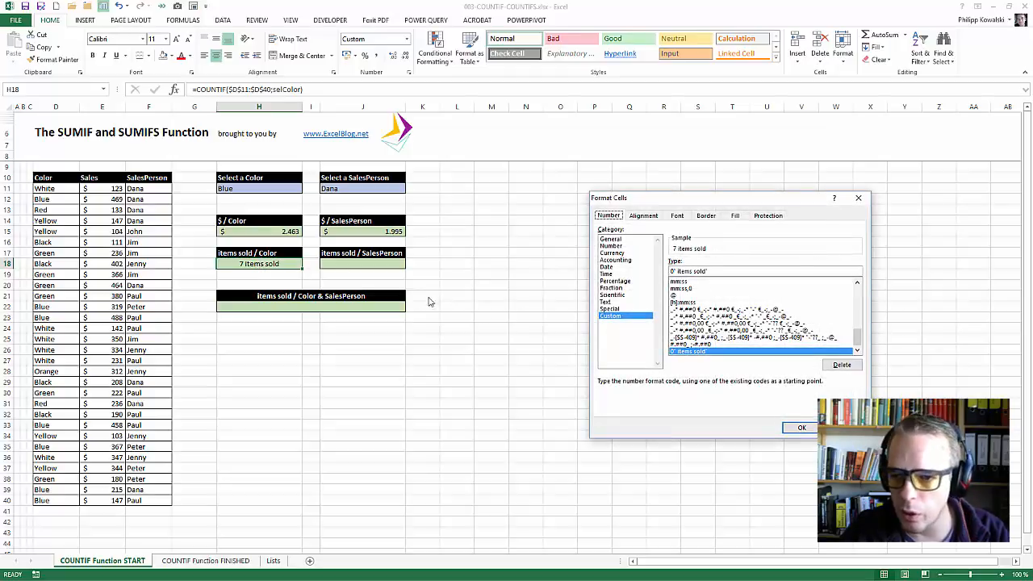
left_click_drag(726, 202, 514, 209)
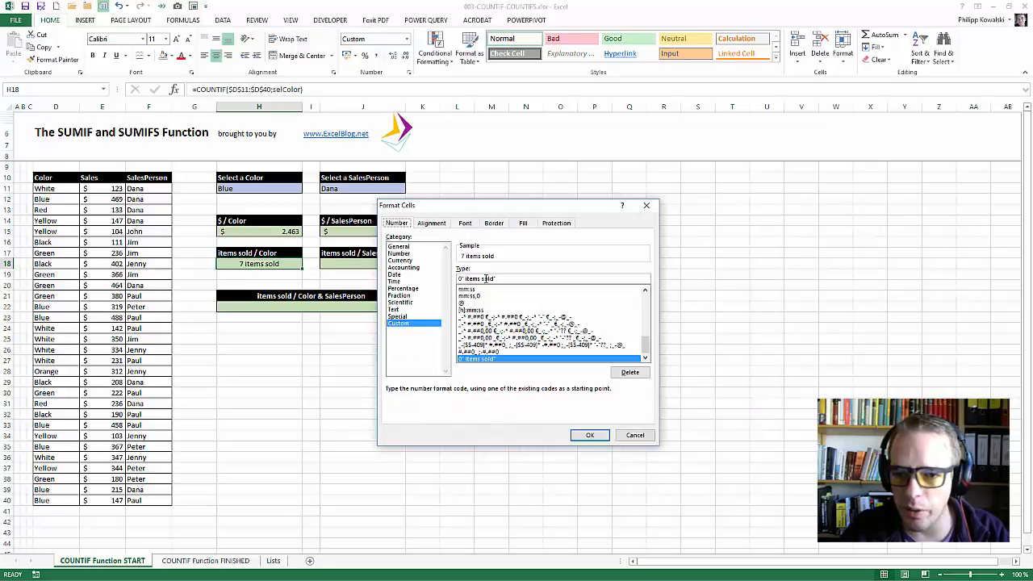
left_click(588, 436)
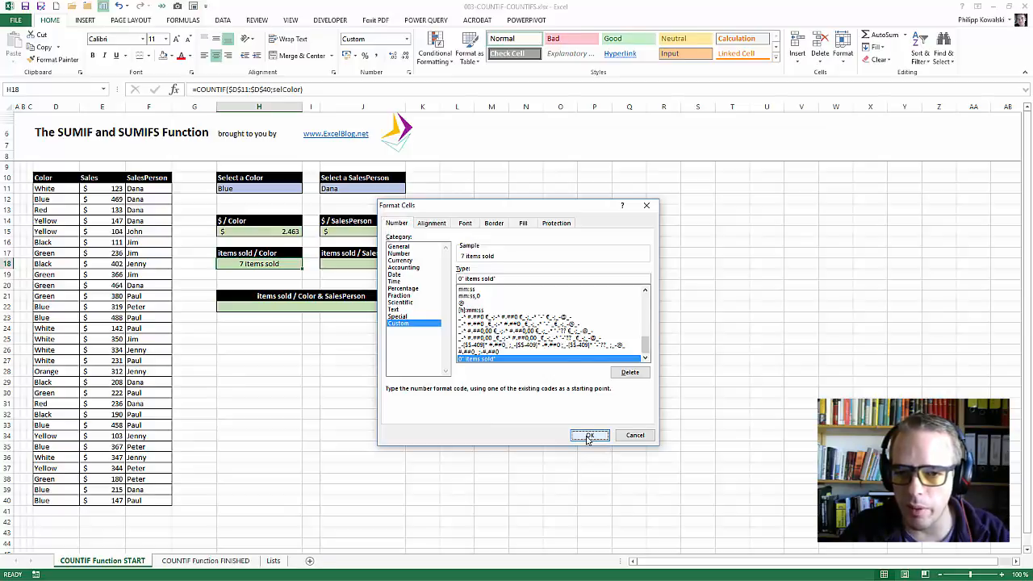
Fill every Blue entry in the Color column (D12, D22:D23, D33, D35, D39:D40) with Blue, Accent 1, Lighter 60%.
left_click(55, 199)
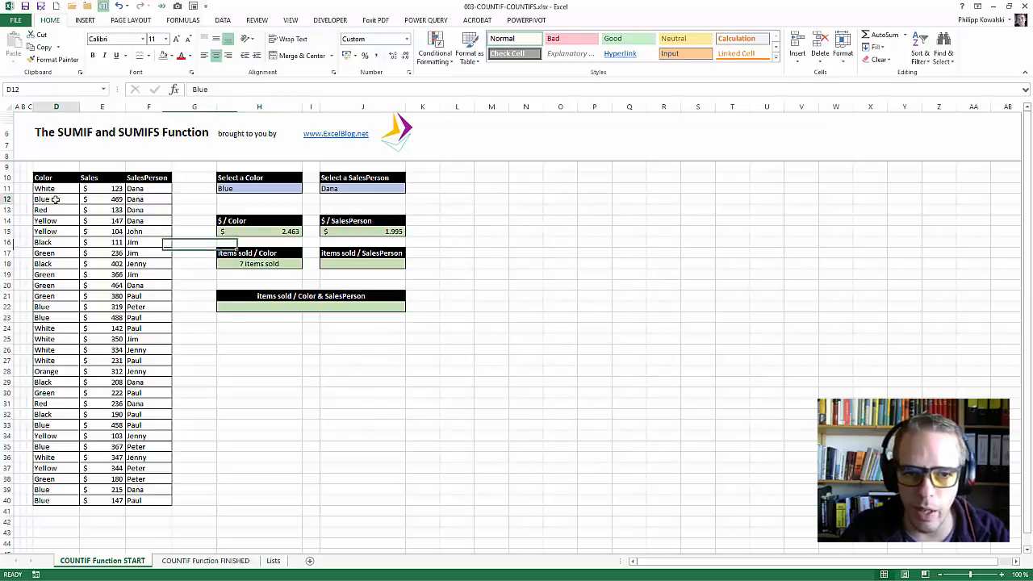
left_click(171, 58)
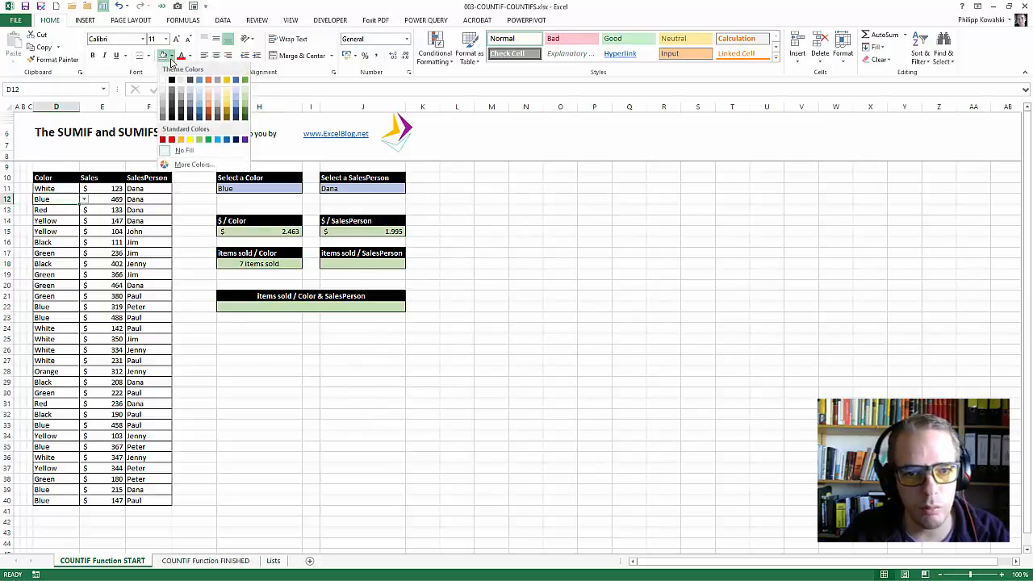
left_click(201, 100)
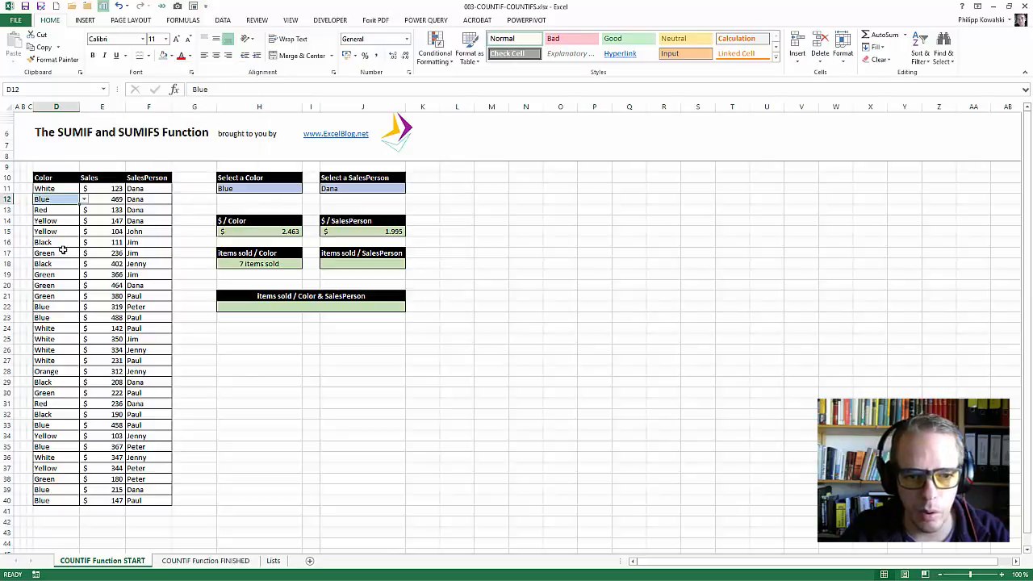
left_click_drag(59, 308, 60, 318)
left_click(61, 308)
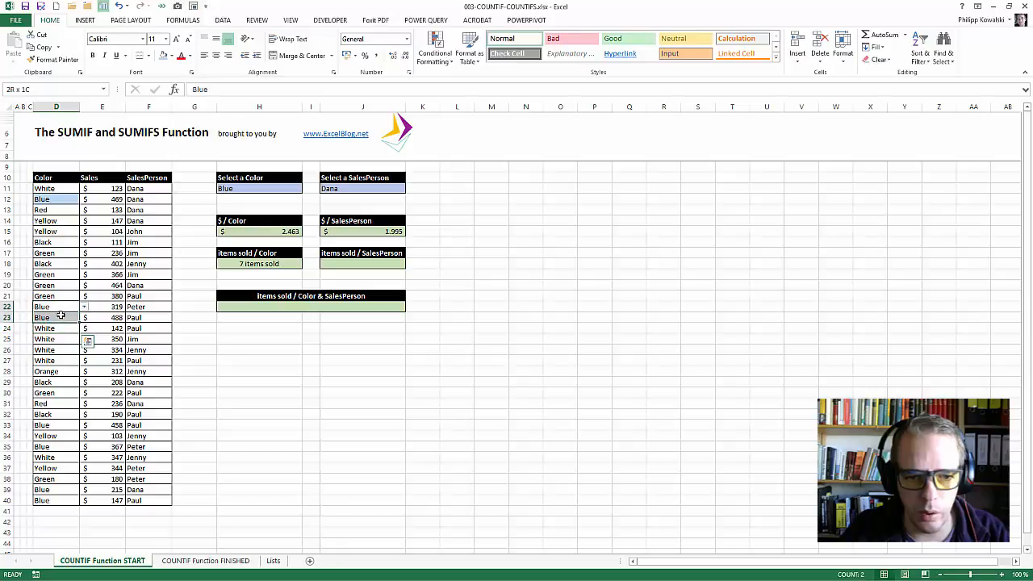
left_click(165, 57)
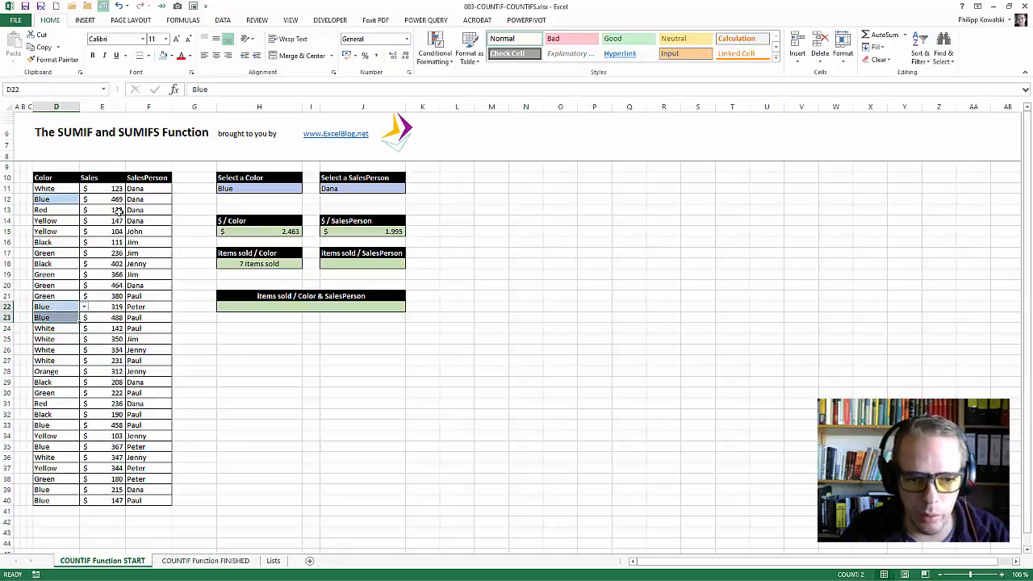
left_click(58, 425)
left_click(165, 57)
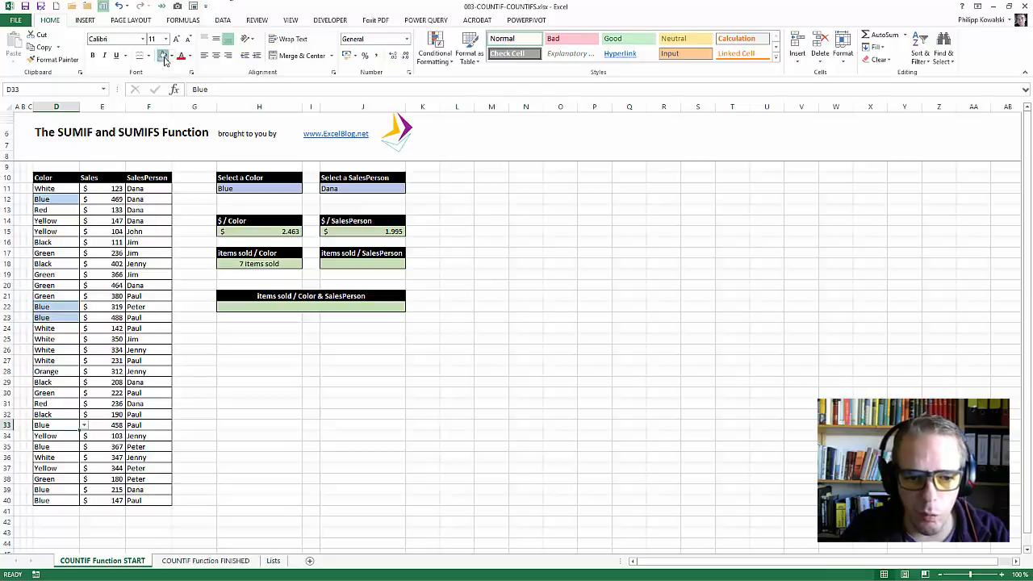
left_click(73, 444)
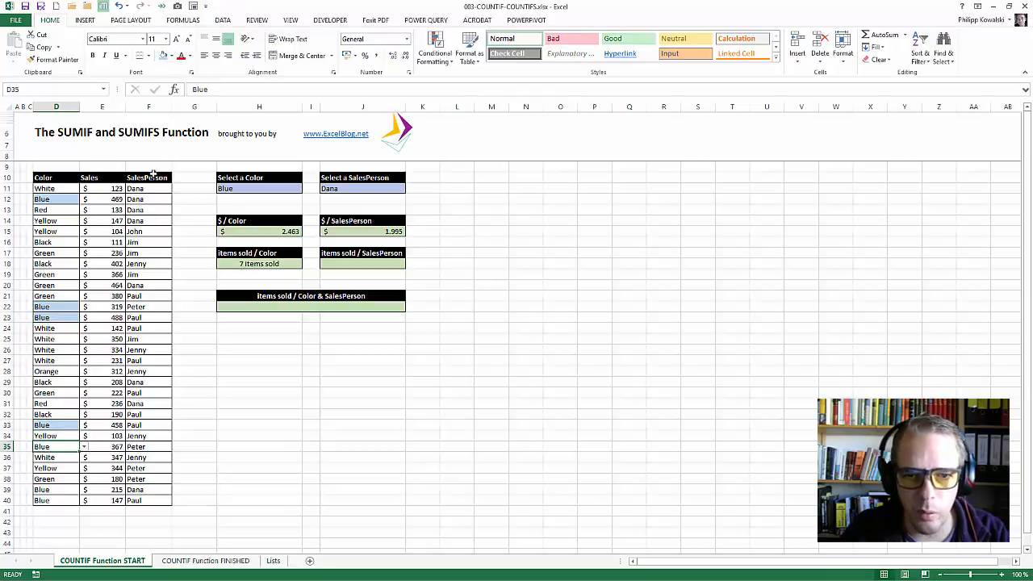
left_click(164, 57)
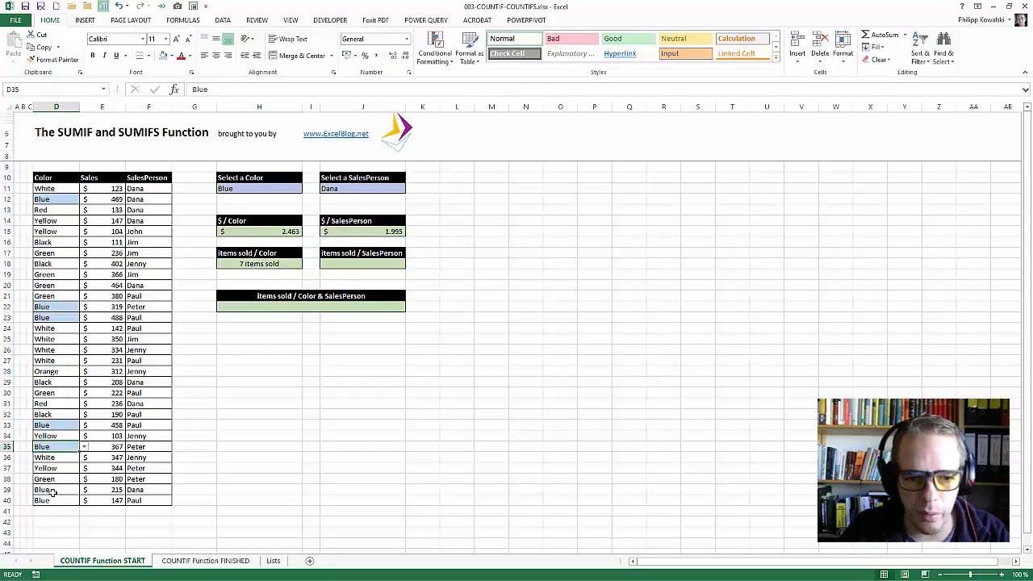
left_click_drag(54, 490, 50, 500)
left_click(164, 56)
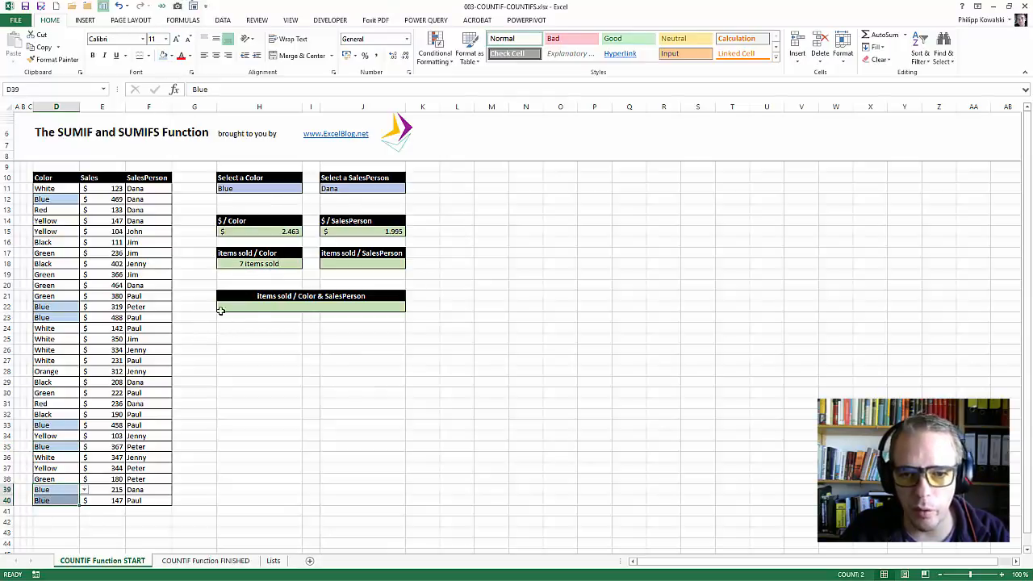
Enter =COUNTIF($F$11:$F$40;selSalesPerson) in cell J18 to count the items sold by the selected salesperson.
left_click(376, 263)
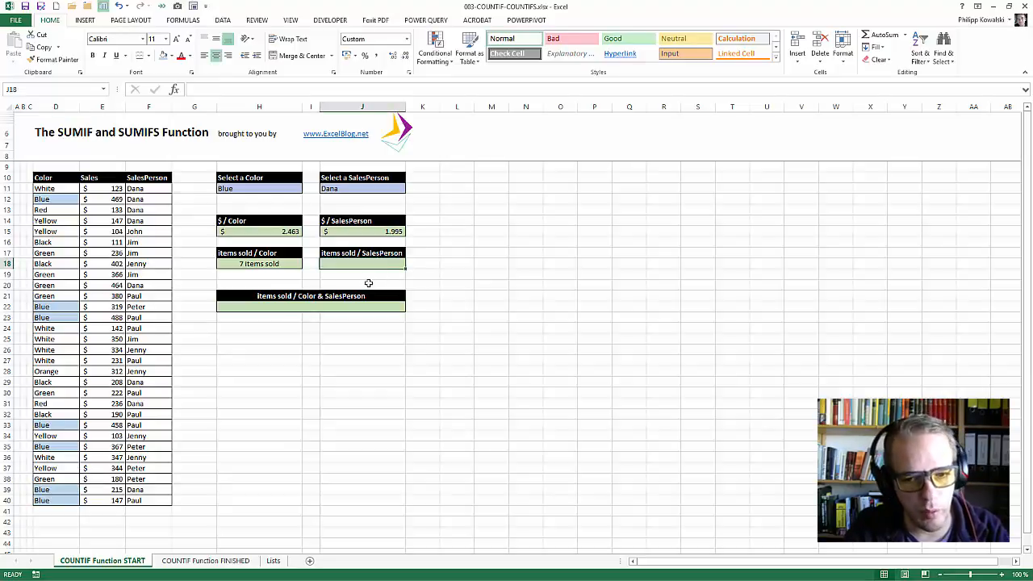
type("=coun")
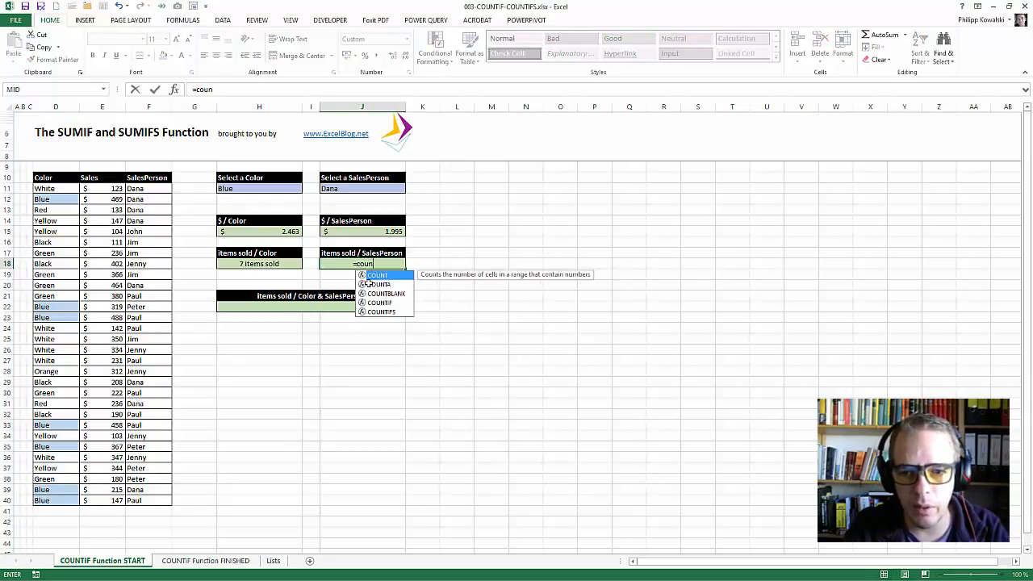
type("tif(")
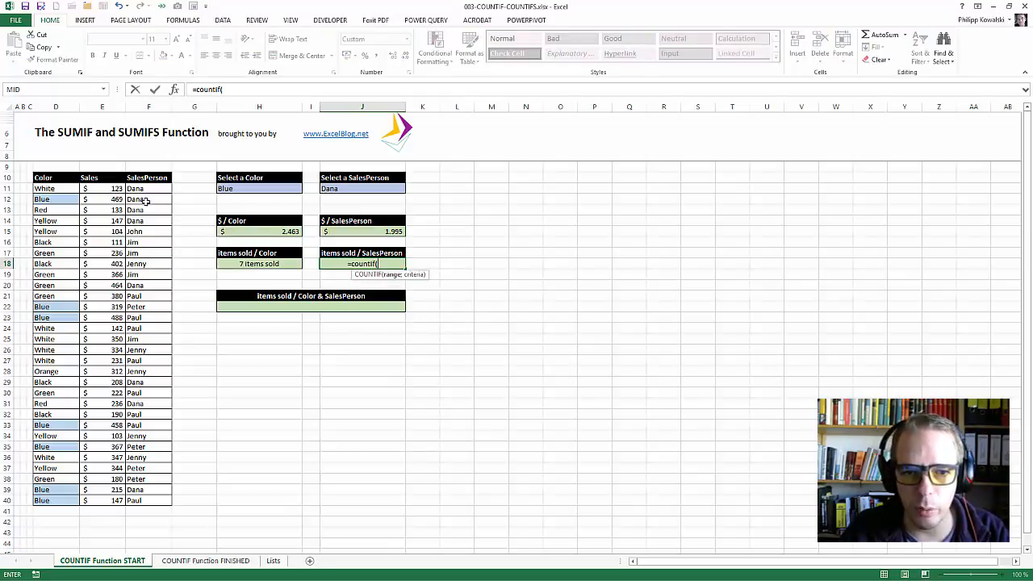
left_click_drag(146, 188, 136, 498)
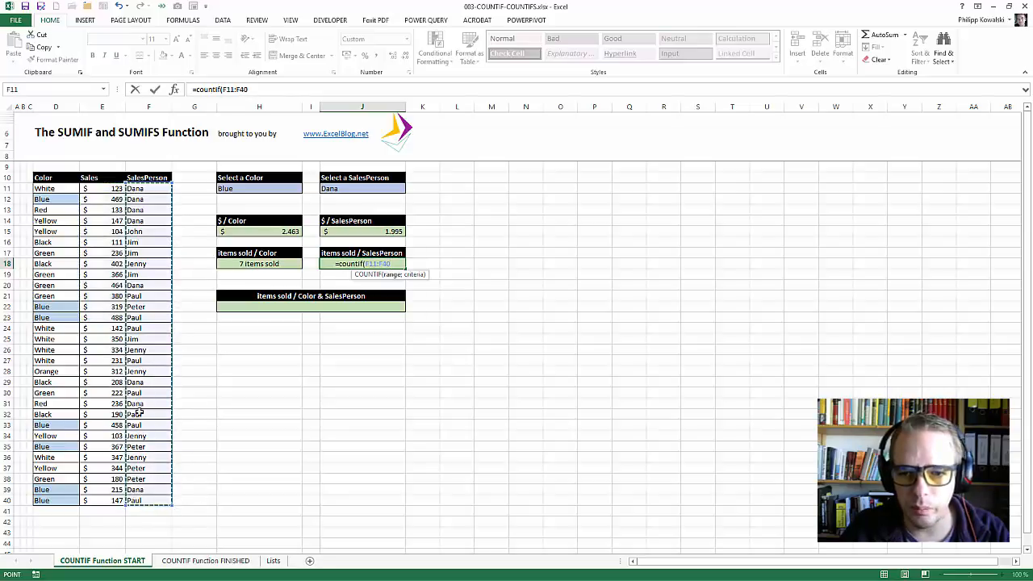
key("F4")
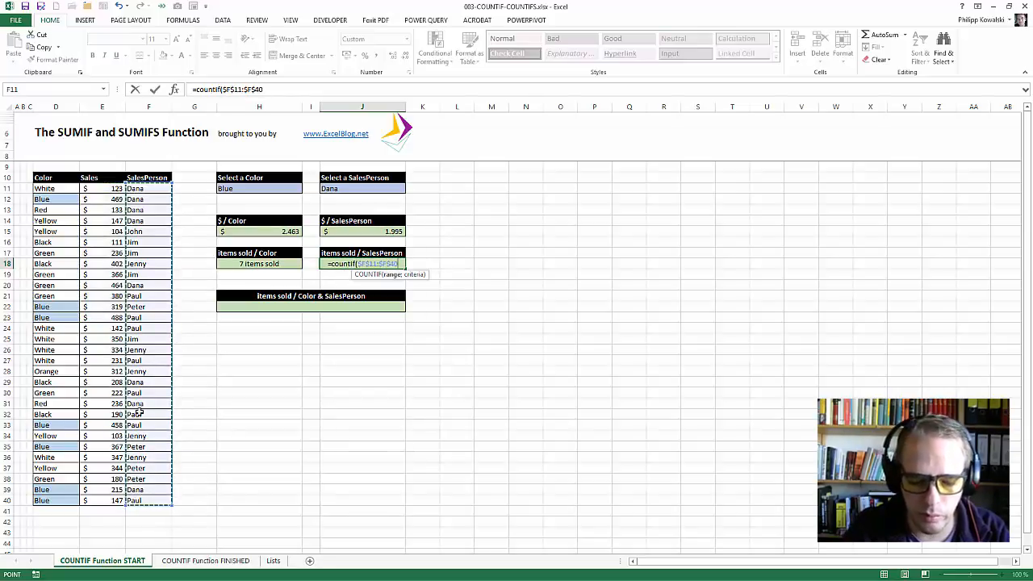
type(";")
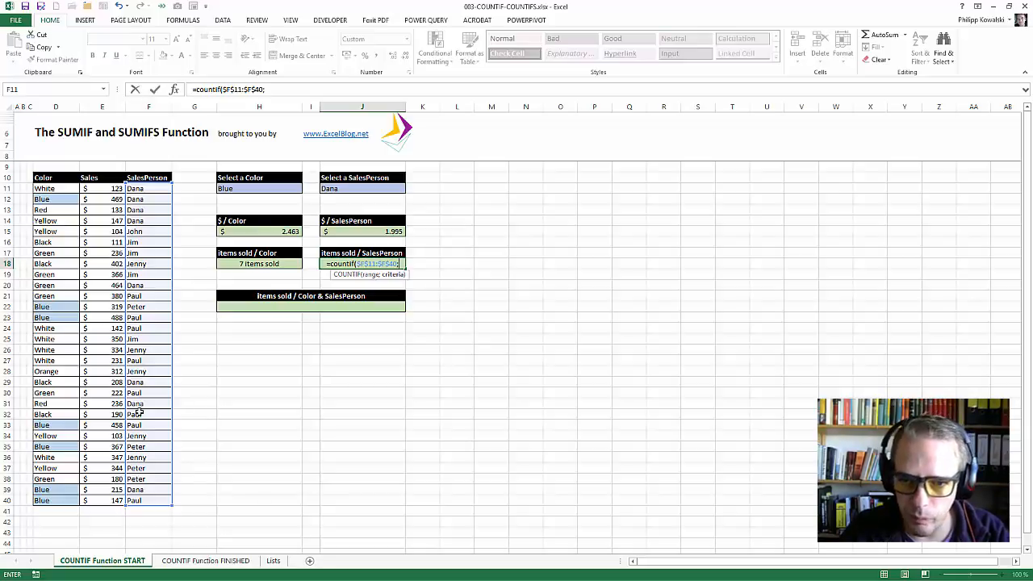
left_click(374, 190)
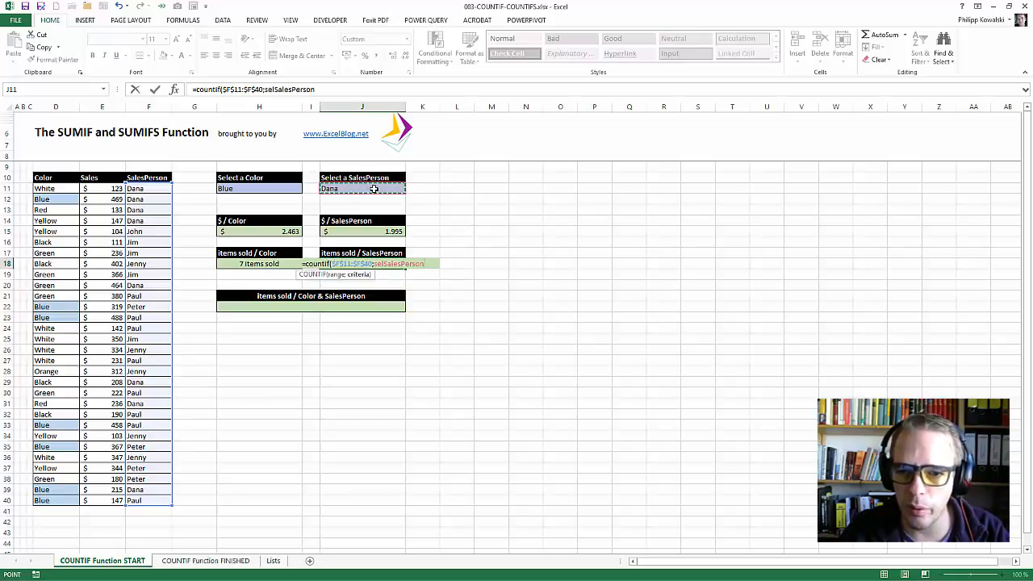
type(")")
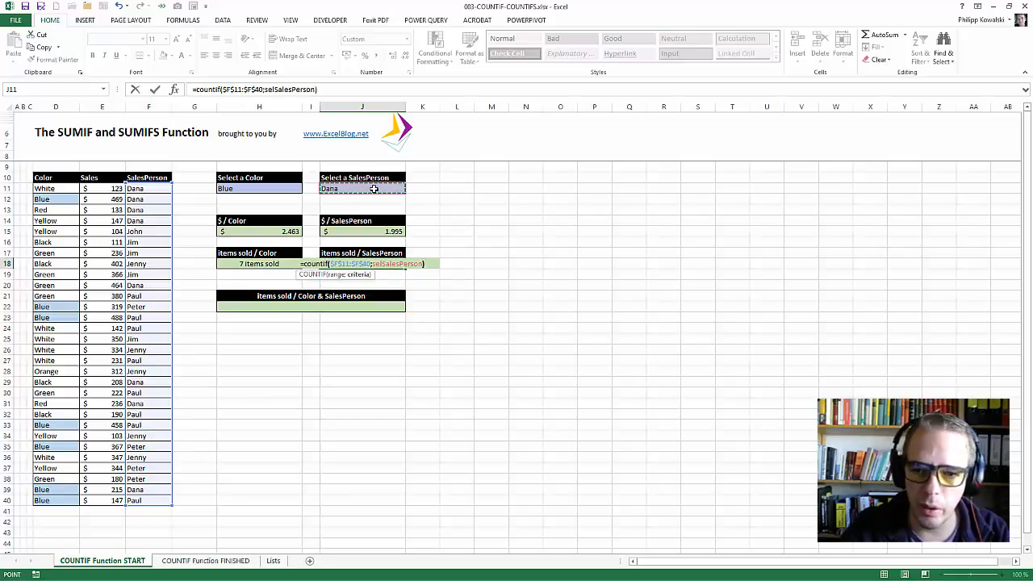
key("ctrl+Return")
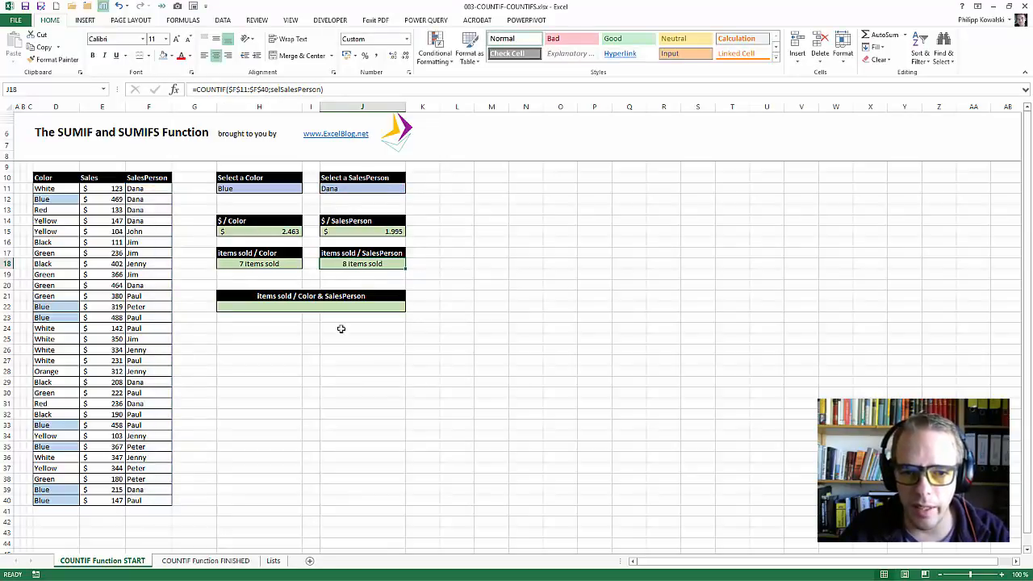
Test the items sold per salesperson count by switching cell F13 to another salesperson and restoring the original one.
left_click(145, 209)
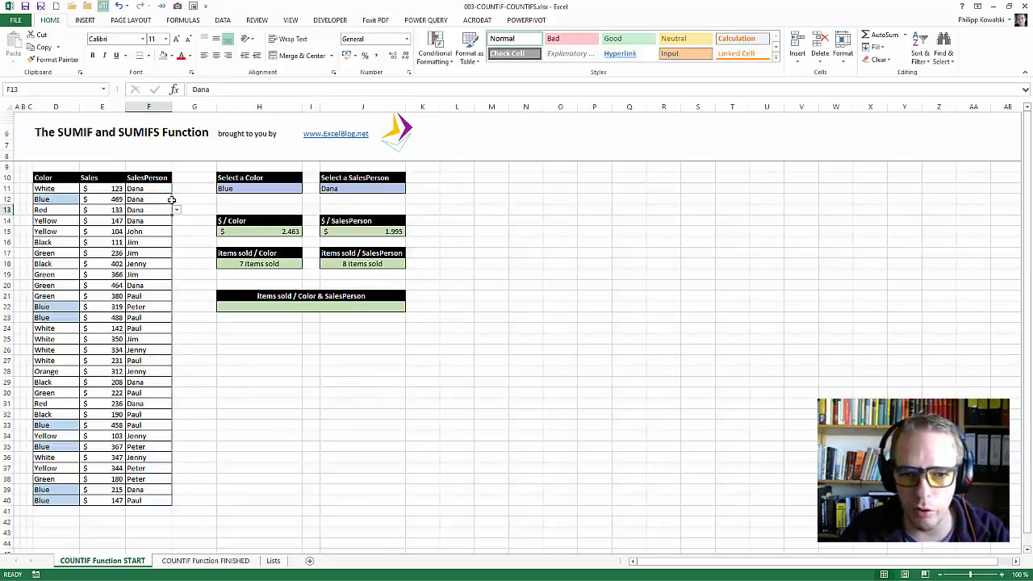
left_click(176, 210)
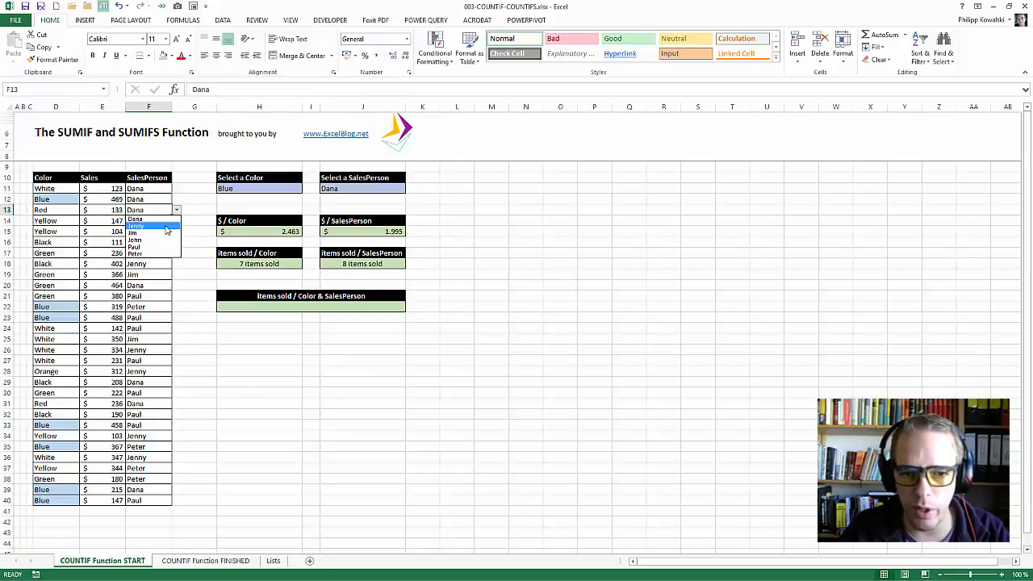
left_click(166, 226)
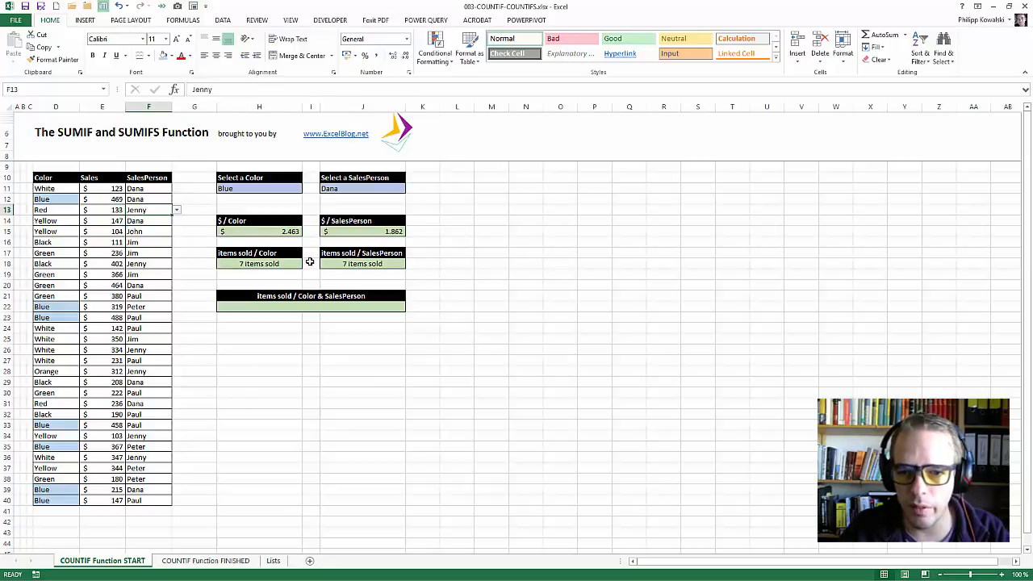
left_click(179, 211)
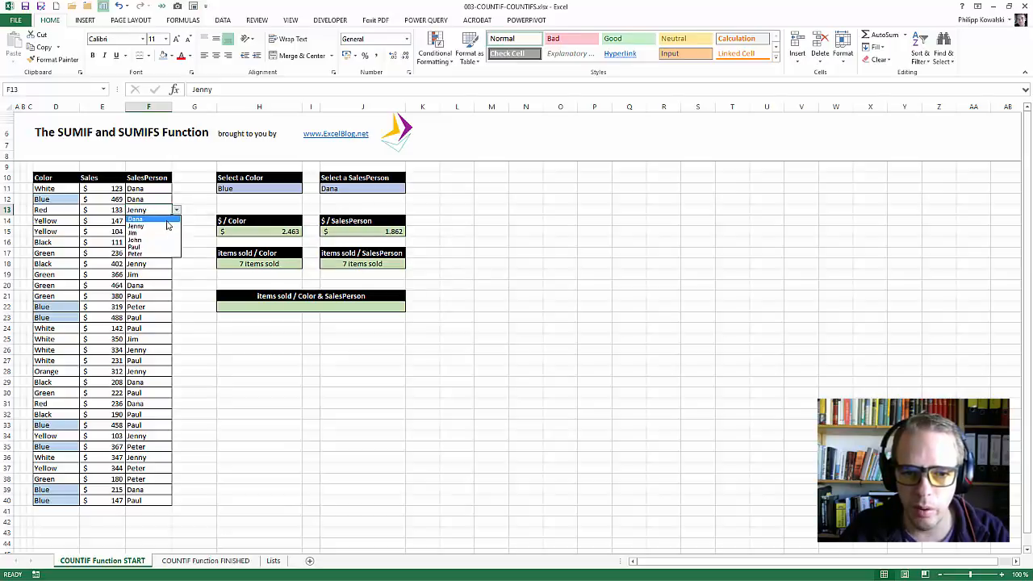
left_click(163, 218)
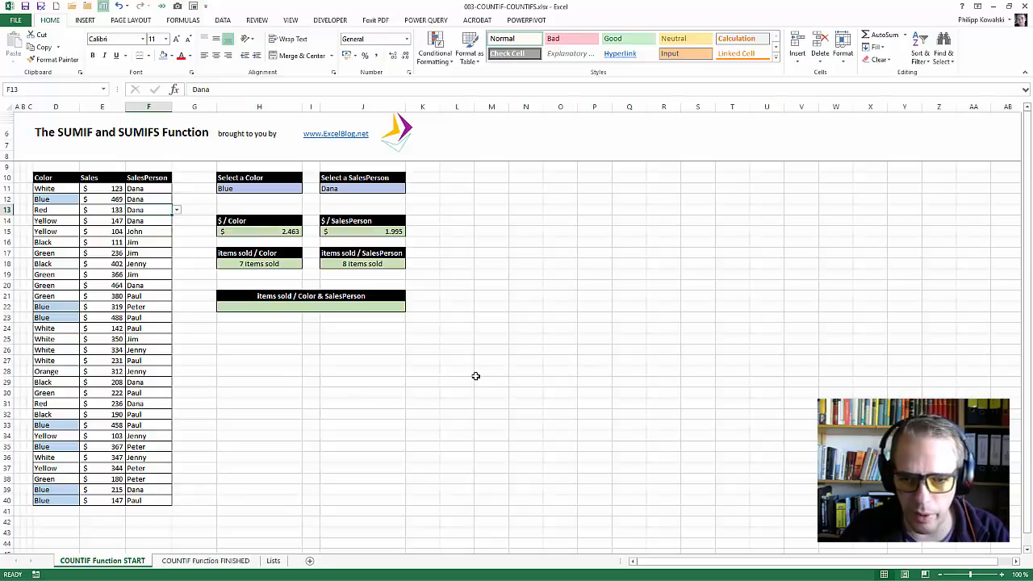
Start a COUNTIFS formula in cell H22 with $D$11:$D$40 as the first criteria range and selColor as its criterion.
left_click(292, 306)
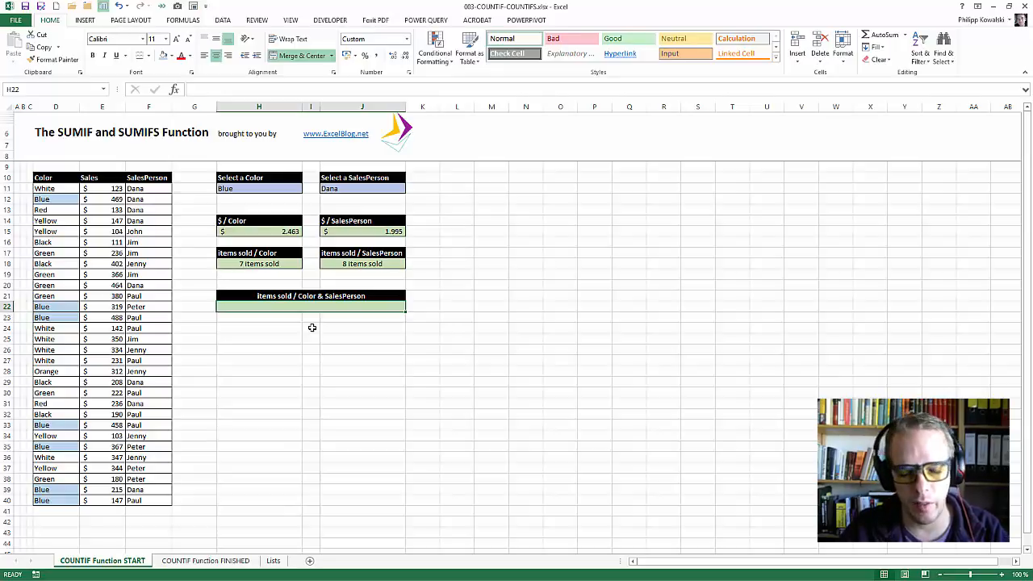
type("=")
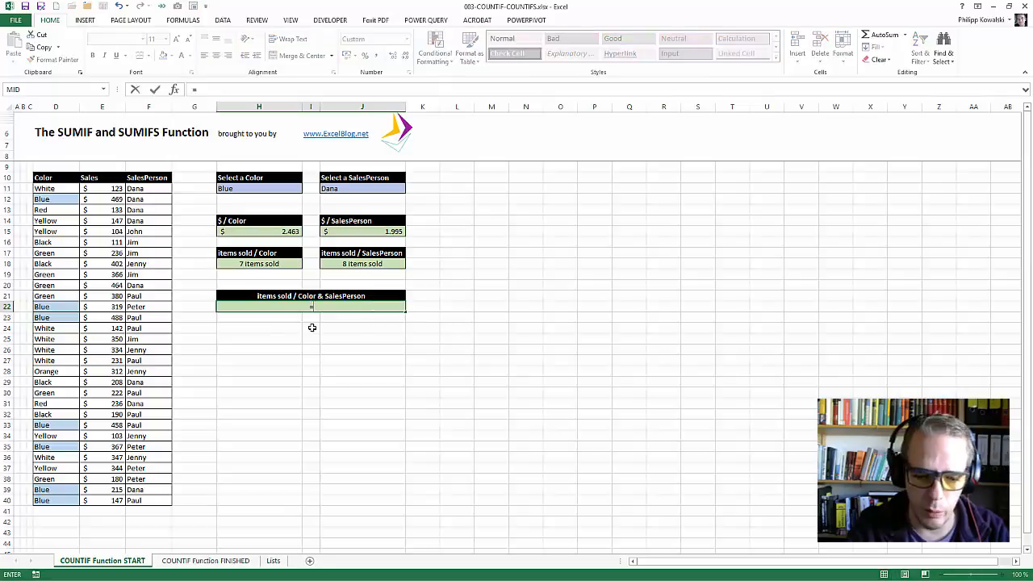
type("countifs")
key("Tab")
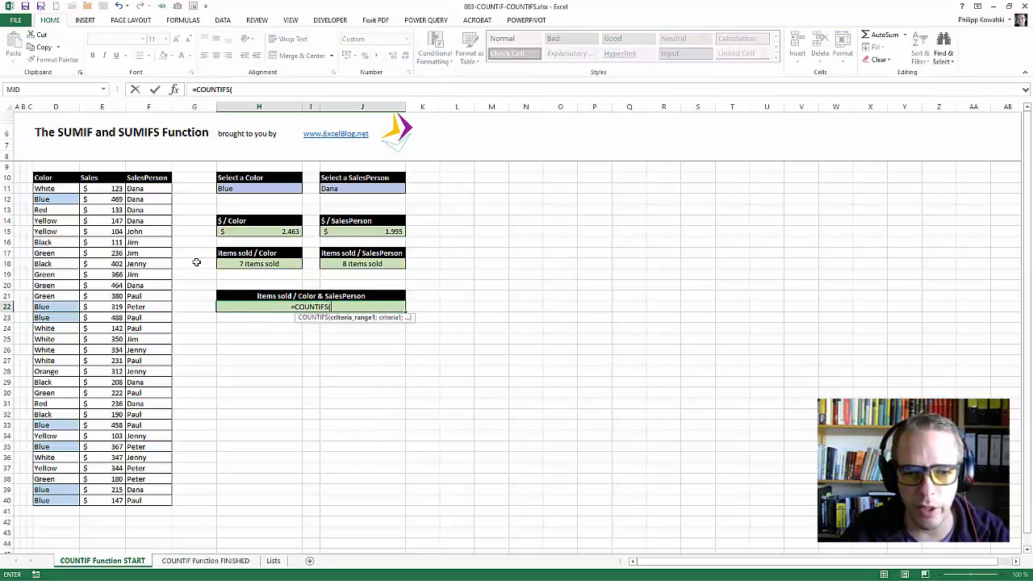
left_click_drag(71, 190, 62, 500)
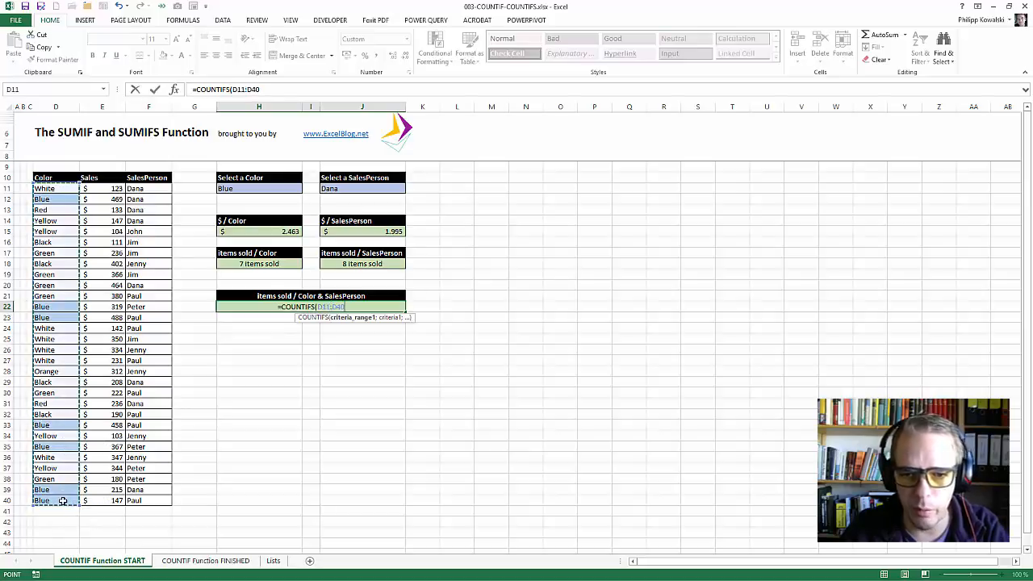
key("F4")
type(";")
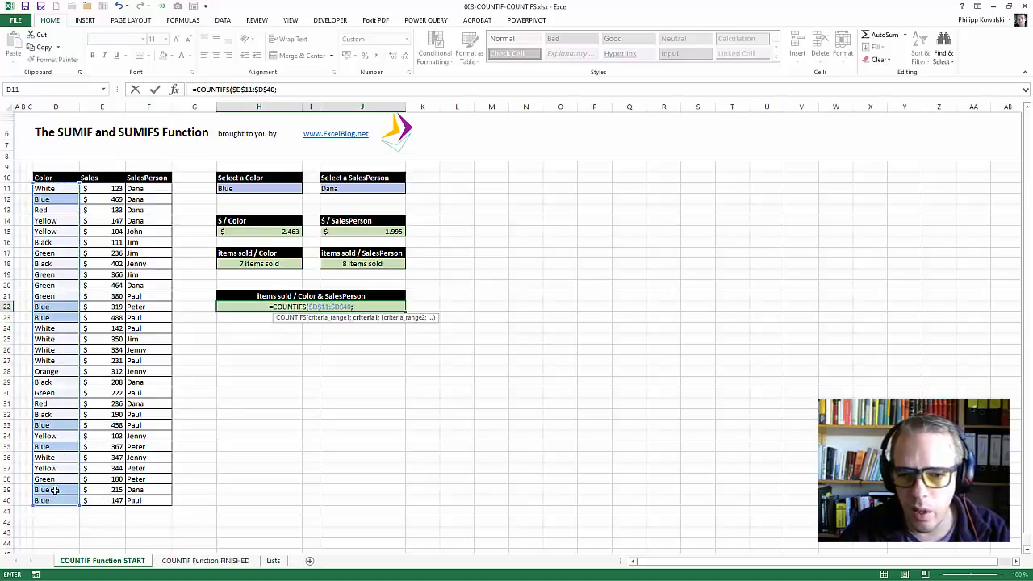
left_click(237, 186)
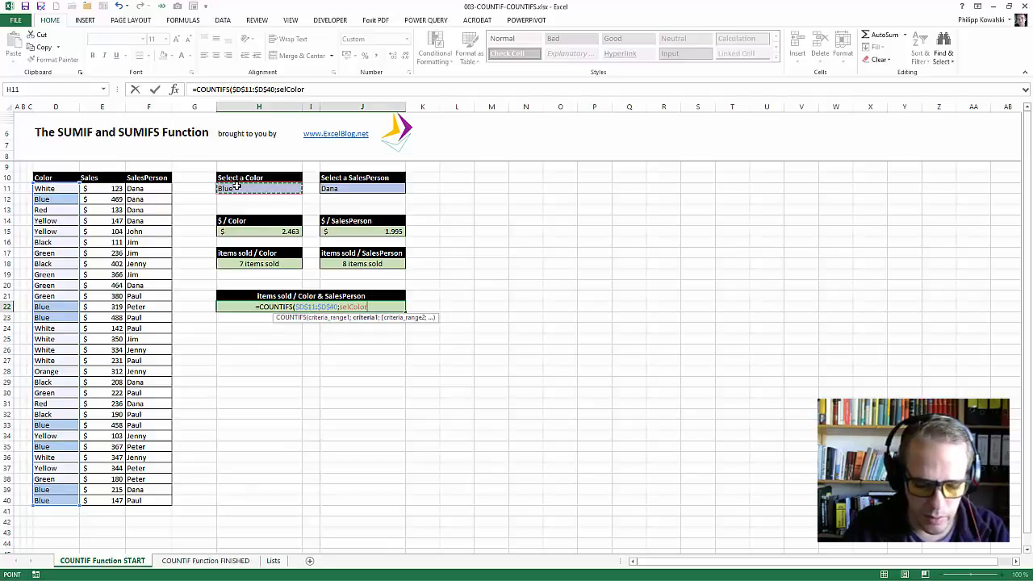
type(";")
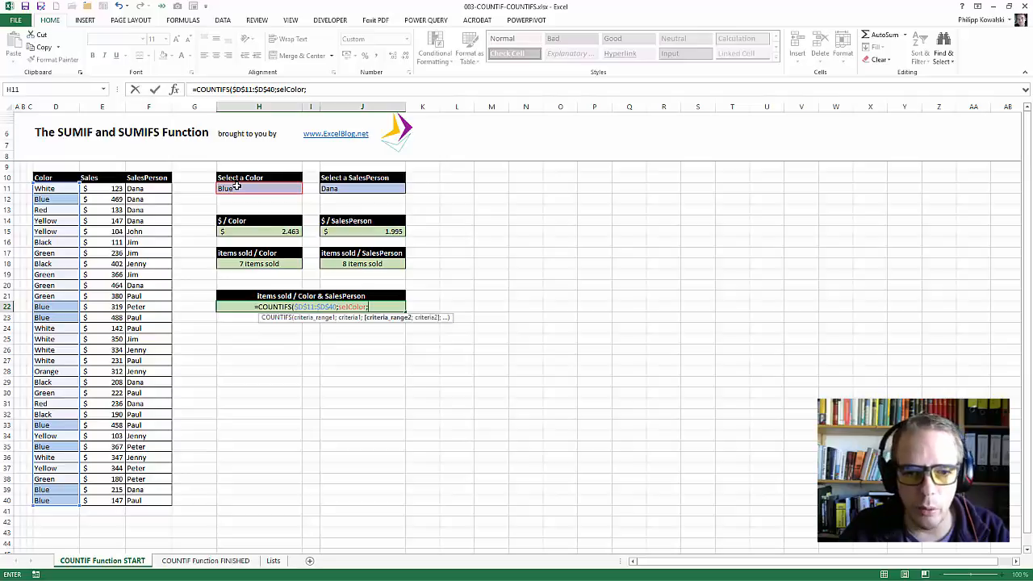
Complete the COUNTIFS formula in H22 with $F$11:$F$40 as the second criteria range and selSalesPerson as its criterion.
left_click_drag(160, 188, 147, 500)
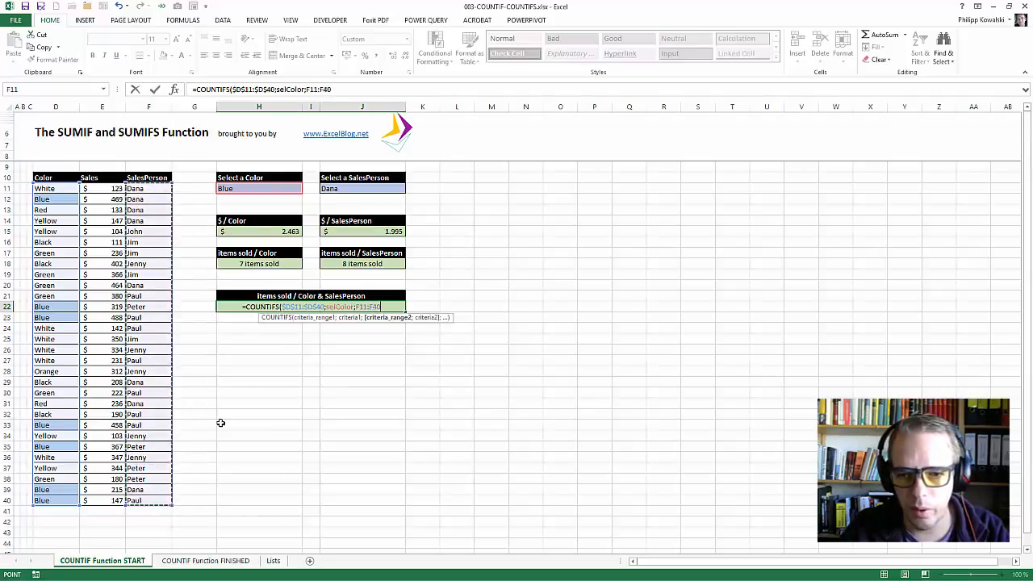
key("F4")
type(";")
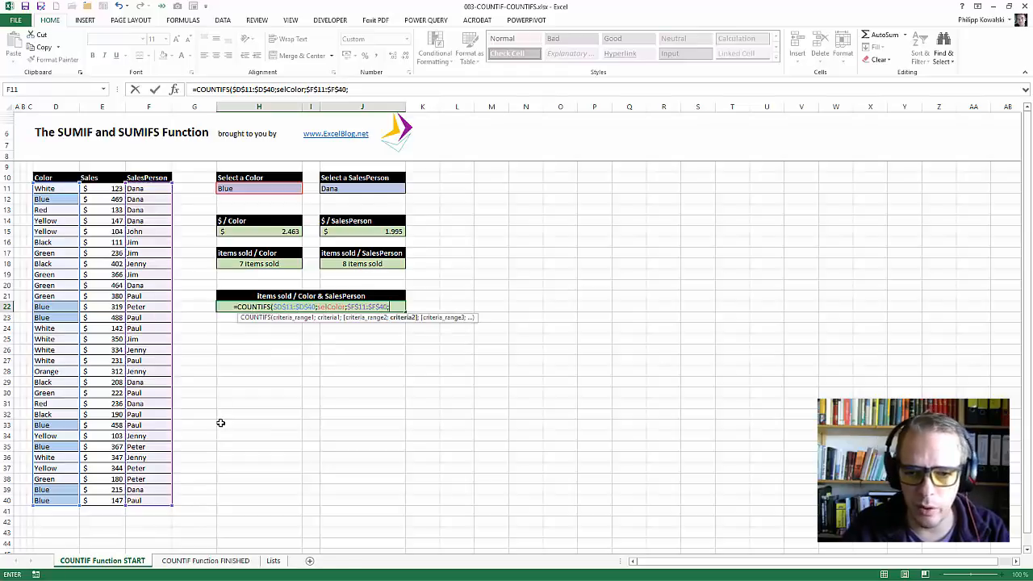
left_click(370, 187)
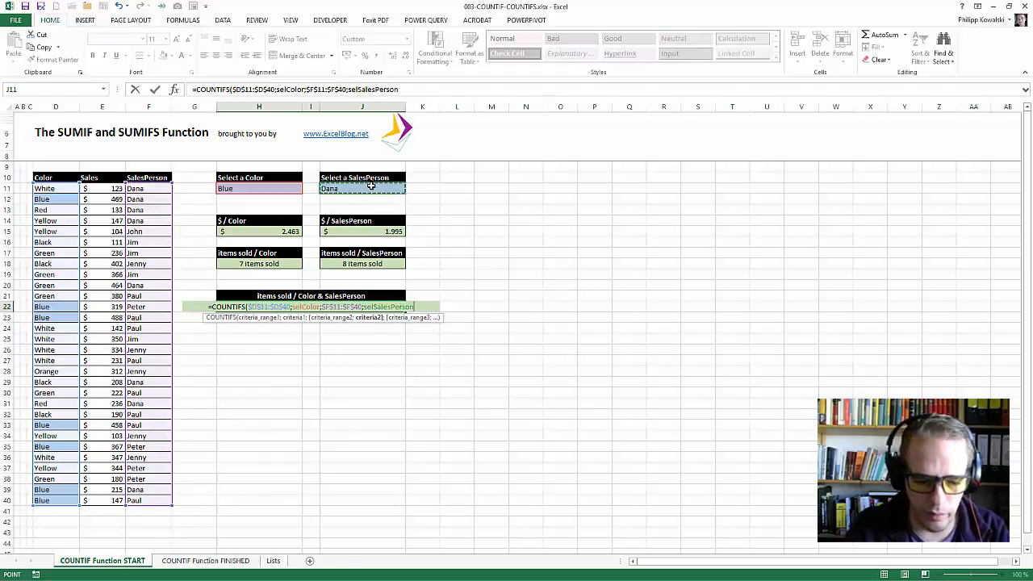
type(")")
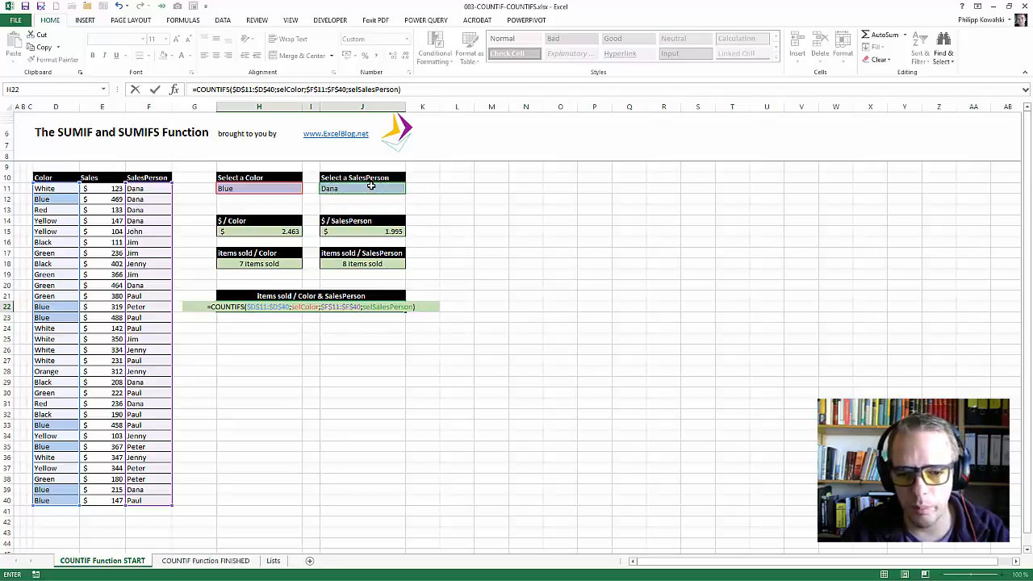
key("ctrl+Return")
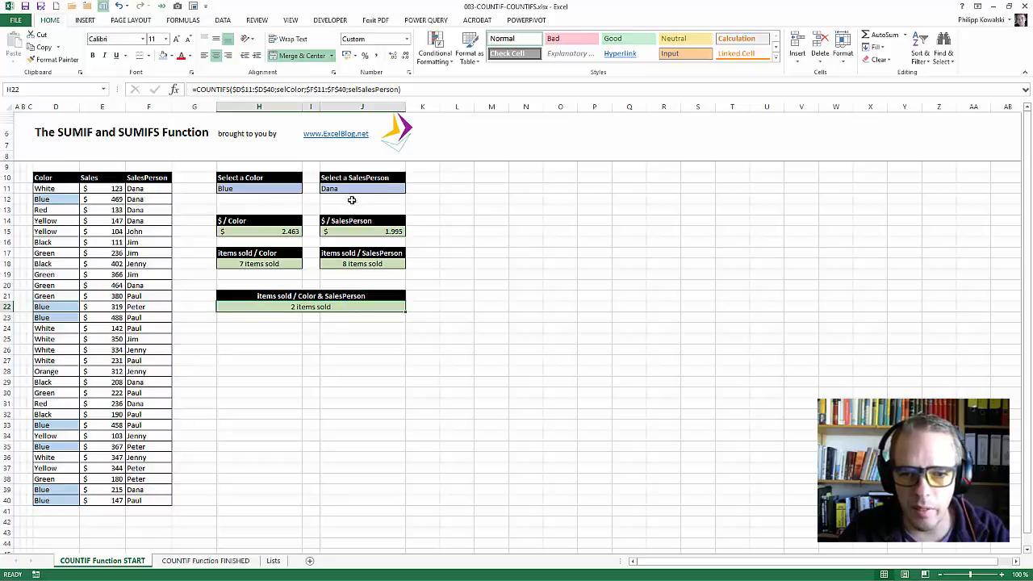
Check the SalesPerson column from F11 down to F39 for rows matching both the selected color and salesperson.
left_click(151, 188)
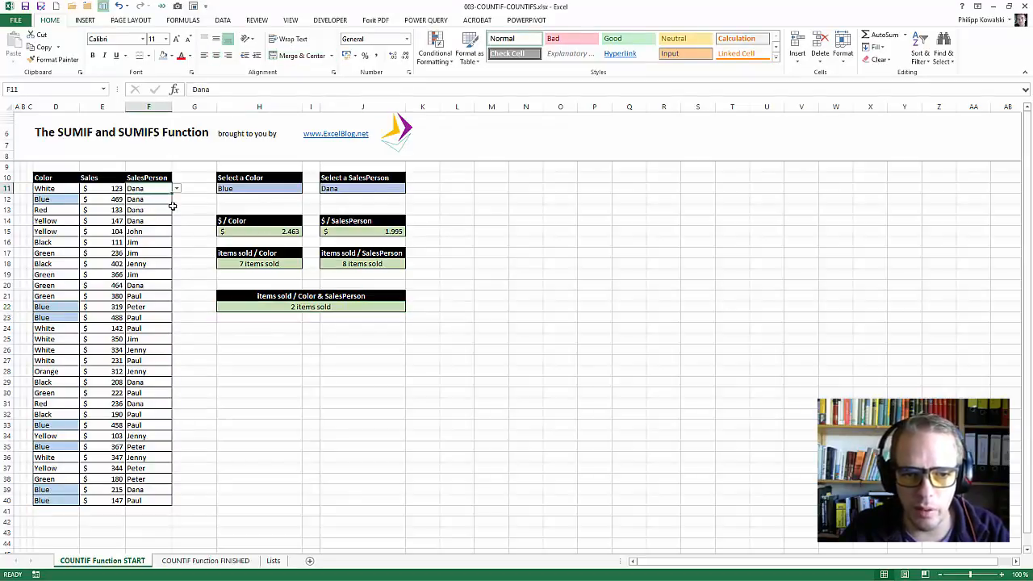
key("Down")
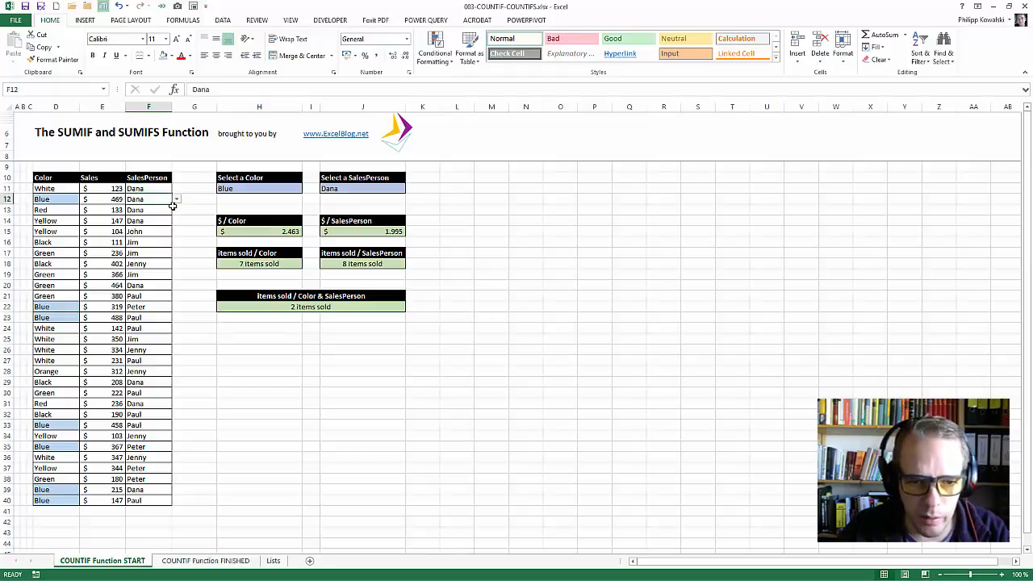
key("Down")
key("Down")
key("Down")
key("Down")
key("Down")
key("Down")
key("Down")
key("Down")
key("Down")
key("Down")
key("Down")
key("Down")
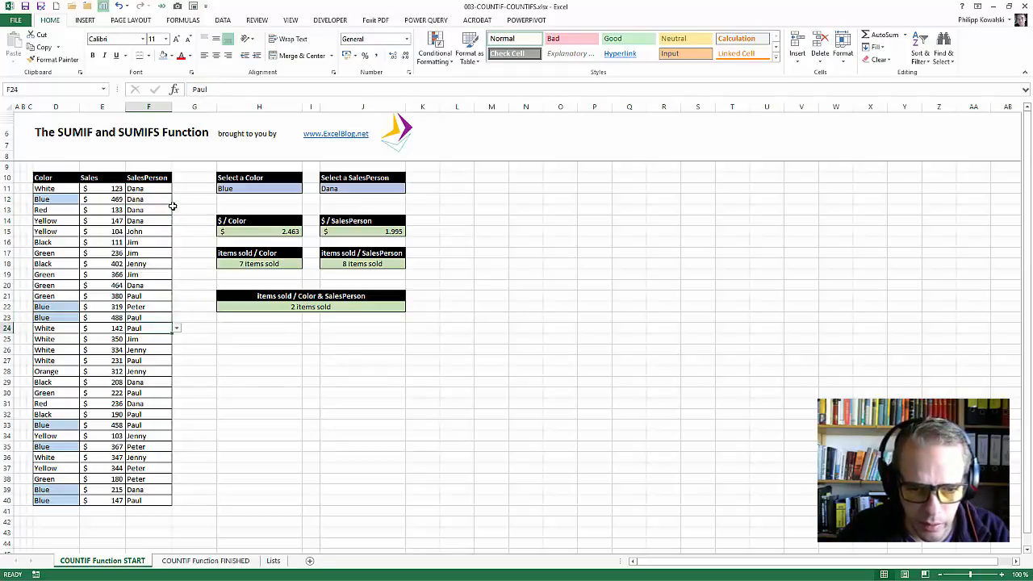
key("Down")
key("Down")
key("Down")
key("Down")
key("Down")
key("Down")
key("Down")
key("Down")
key("Down")
key("Down")
key("Down")
key("Down")
key("Down")
key("Down")
key("Down")
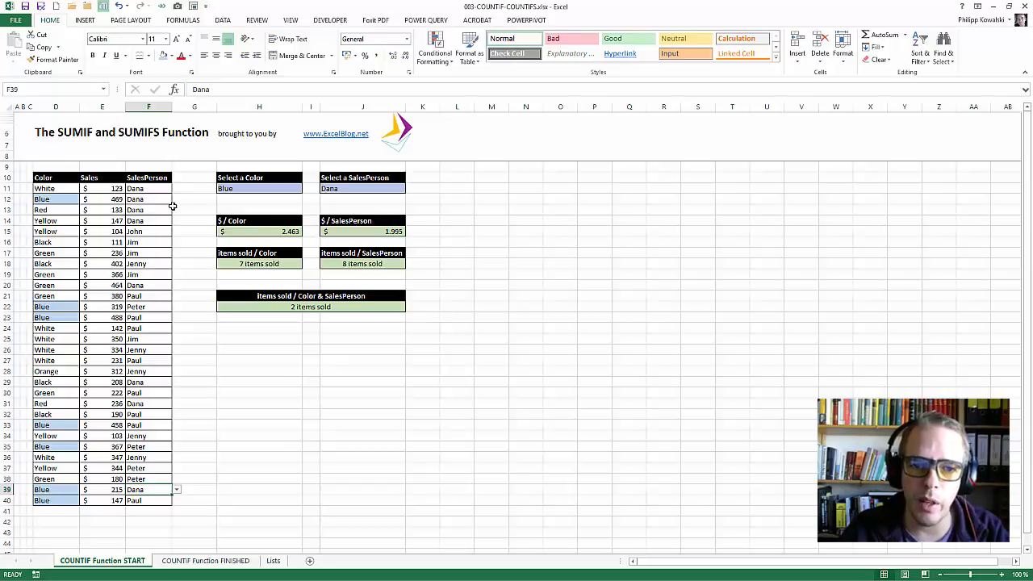
Replace SUM with COUNT in the word SUMIF of the sheet title in cell D6.
left_click(64, 132)
double_click(64, 131)
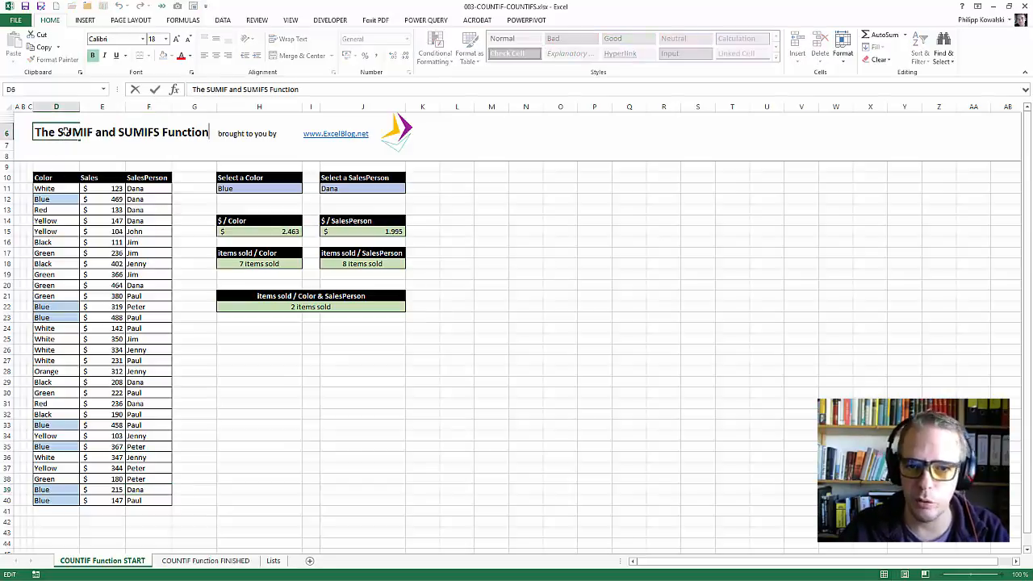
key("ctrl+Left")
key("Left")
key("Left")
key("Left")
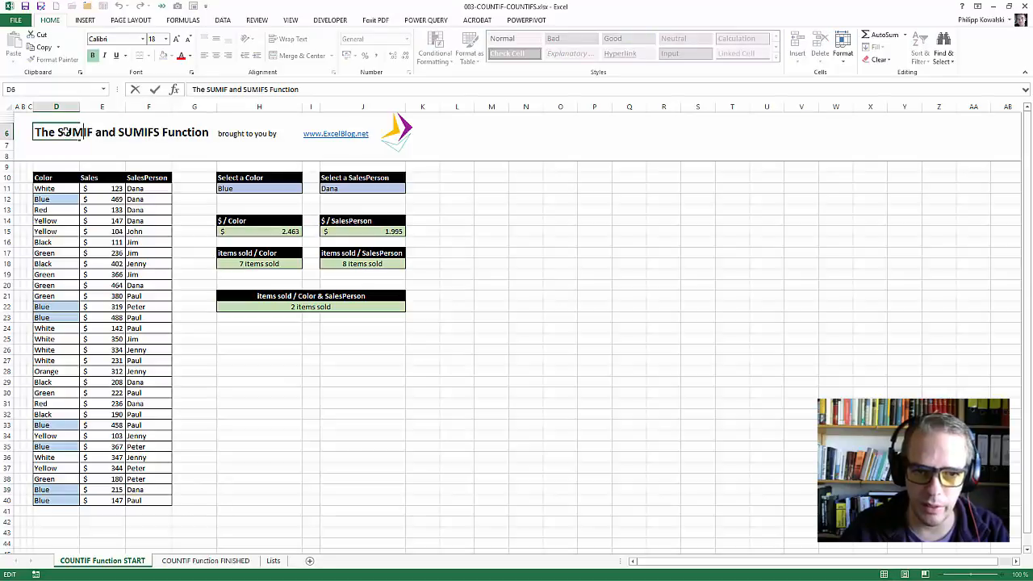
key("shift+Left")
key("shift+Left")
key("shift+Left")
type("COUNT")
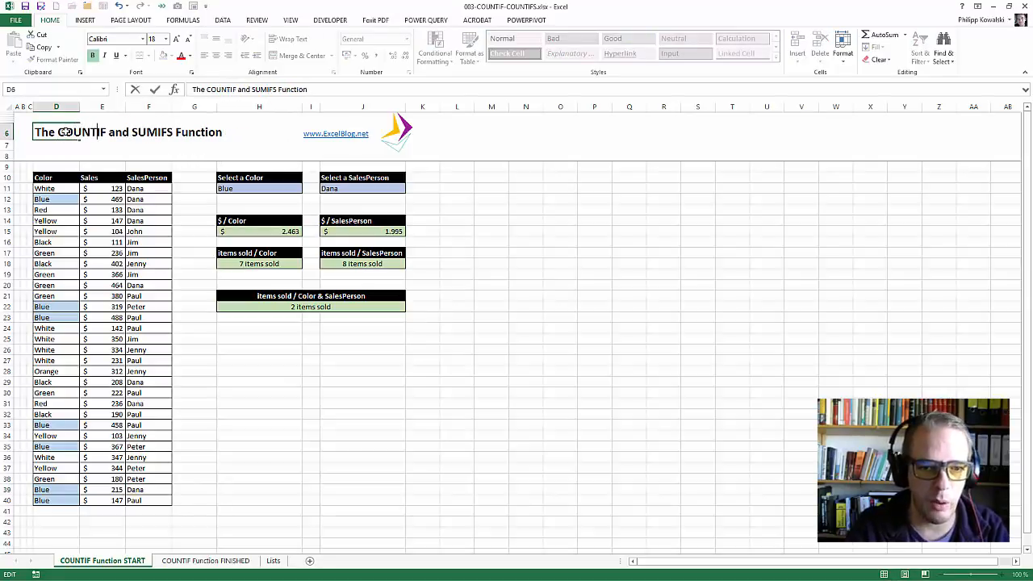
Replace SUM with COUNT in SUMIFS so the D6 title reads "The COUNTIF and COUNTIFS Function".
key("shift+Right")
key("shift+Right")
key("shift+Right")
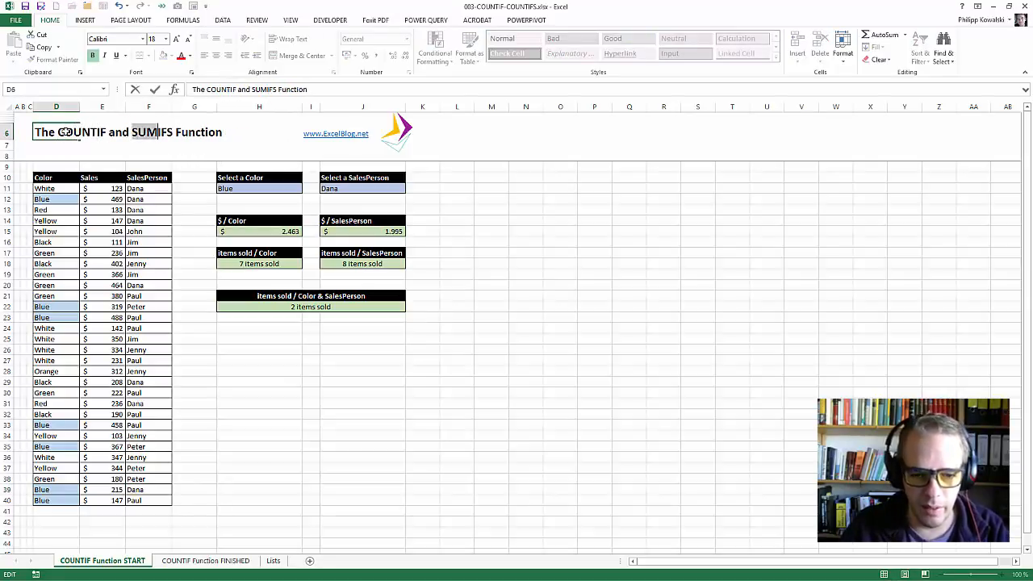
type("COUNT")
key("ctrl+Return")
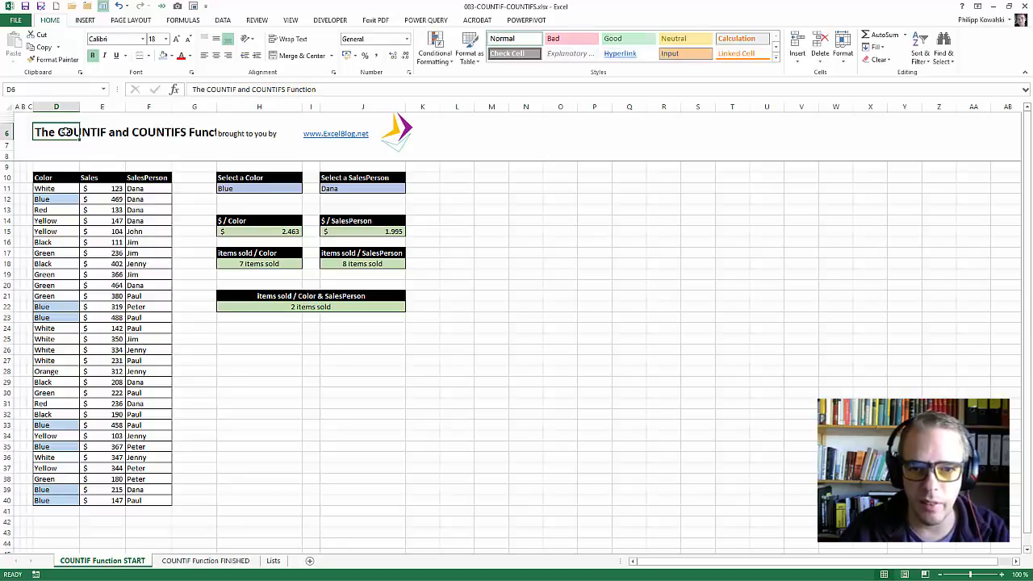